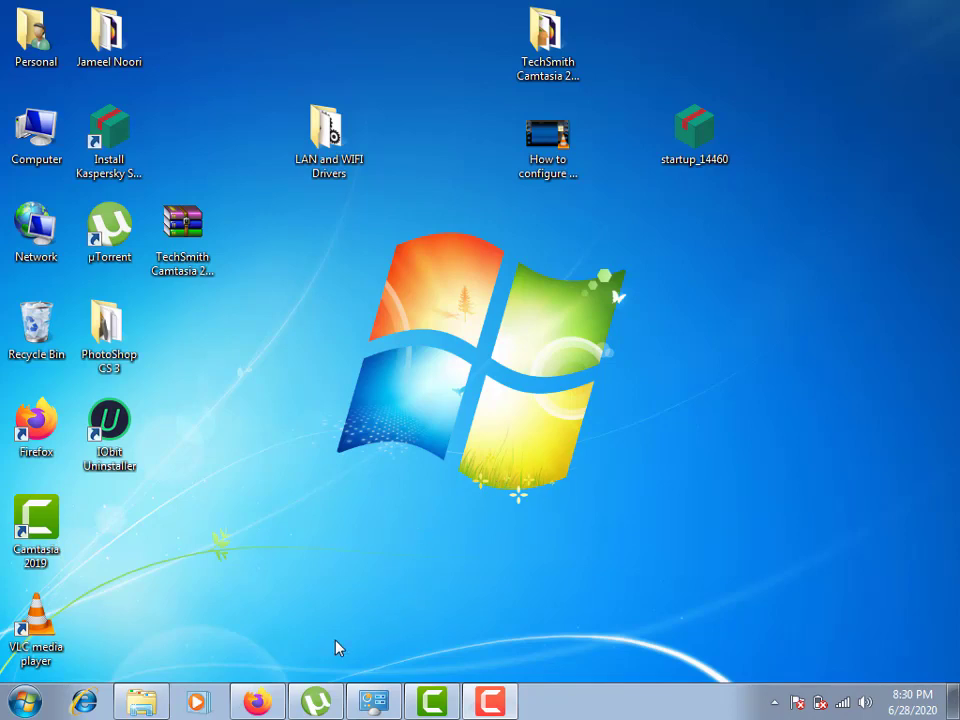
# Open the Programs and Features list of installed programs in Control Panel
pyautogui.click(30, 698)
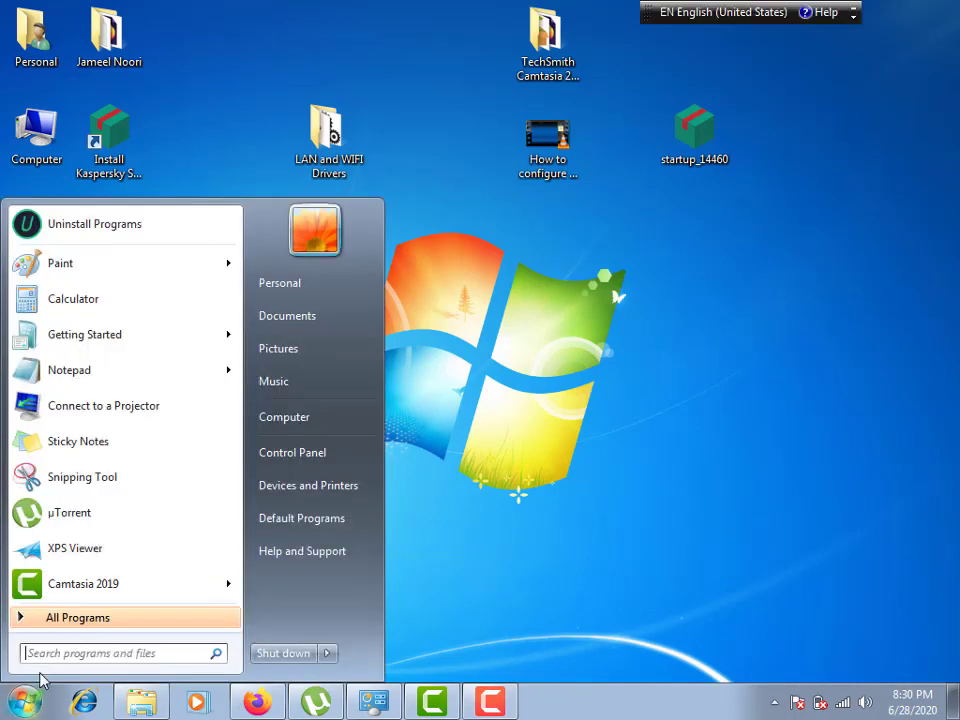
pyautogui.click(292, 453)
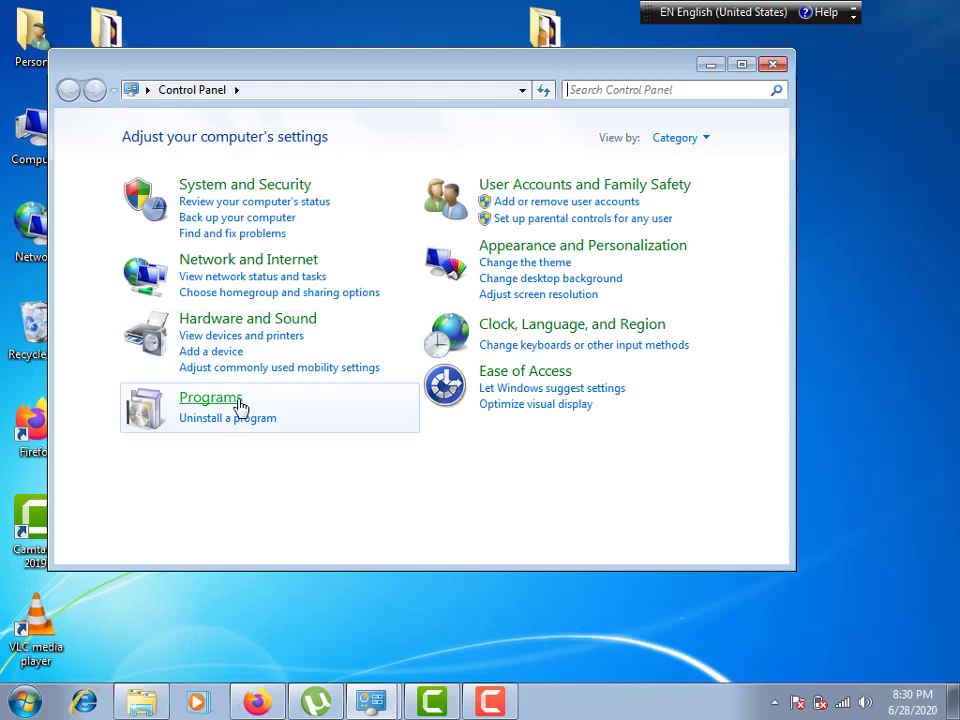
pyautogui.click(232, 405)
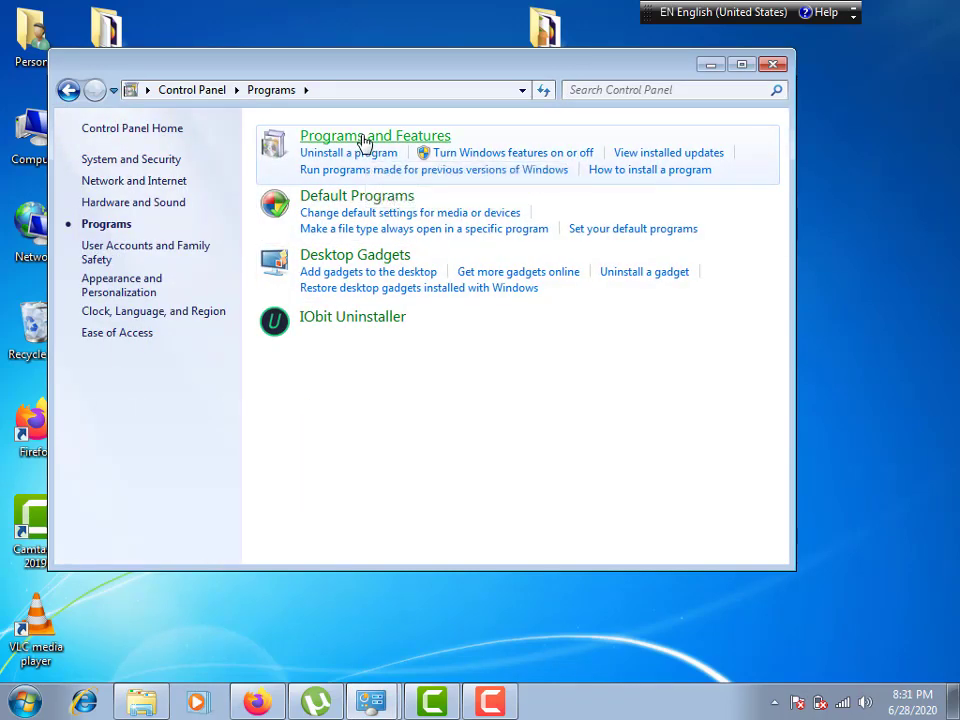
pyautogui.click(364, 140)
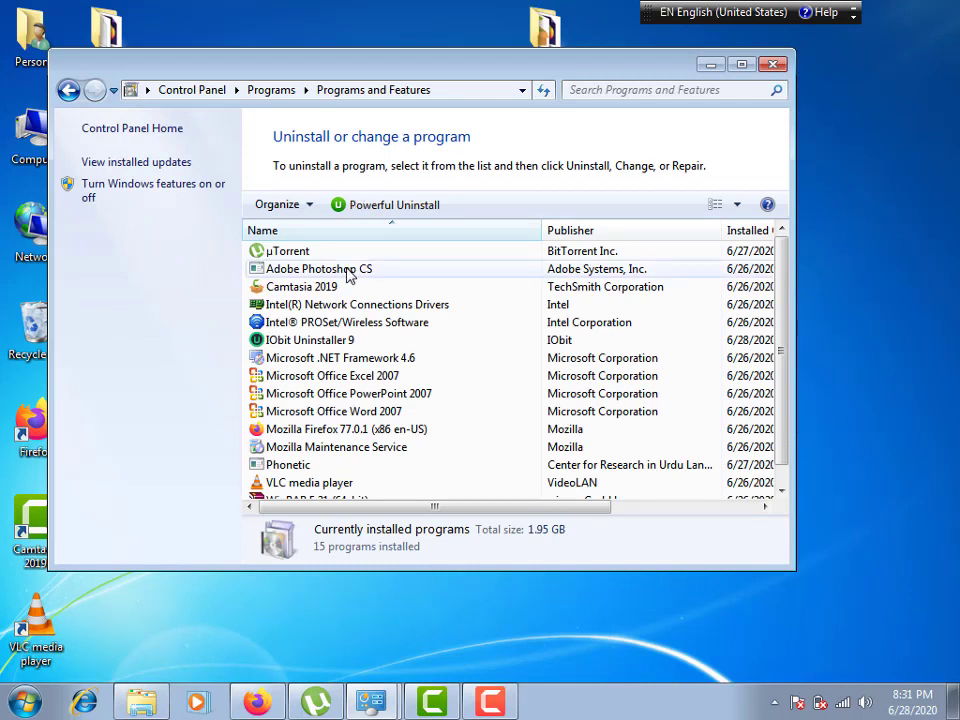
# Try to uninstall Adobe Photoshop CS with its own setup, removing all users preferences from the machine, and minimize the installed programs list
pyautogui.click(348, 270)
pyautogui.rightClick(371, 271)
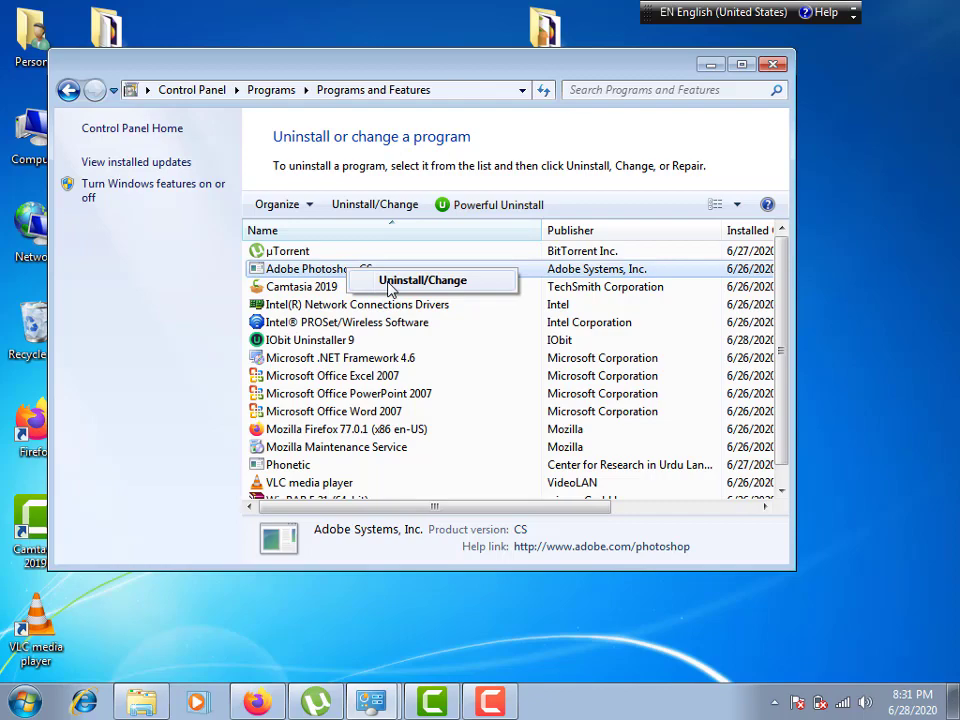
pyautogui.click(390, 284)
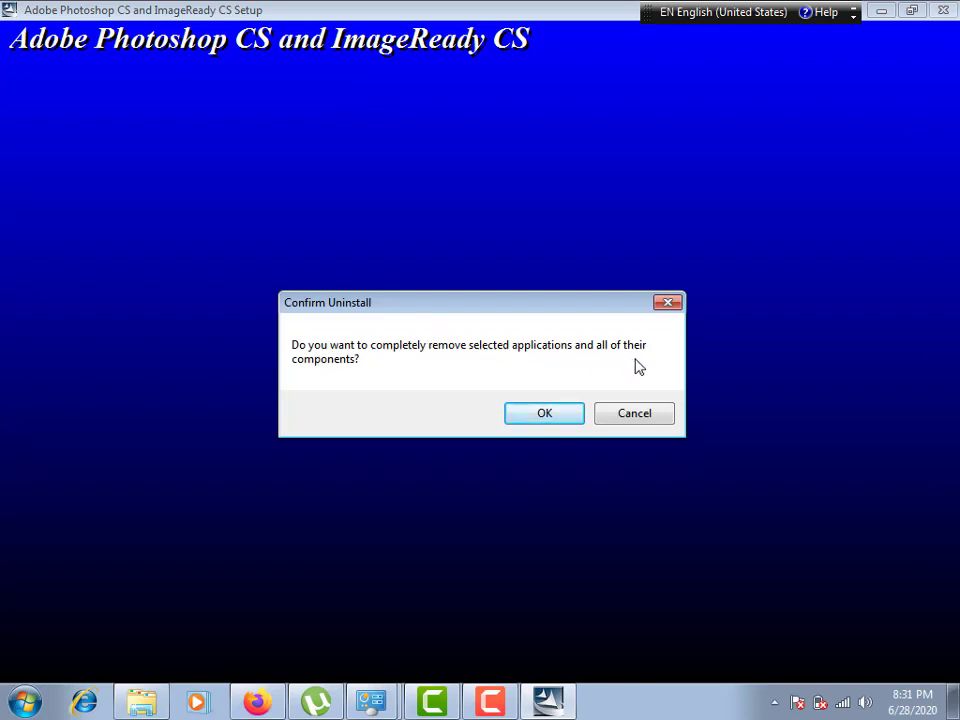
pyautogui.click(556, 421)
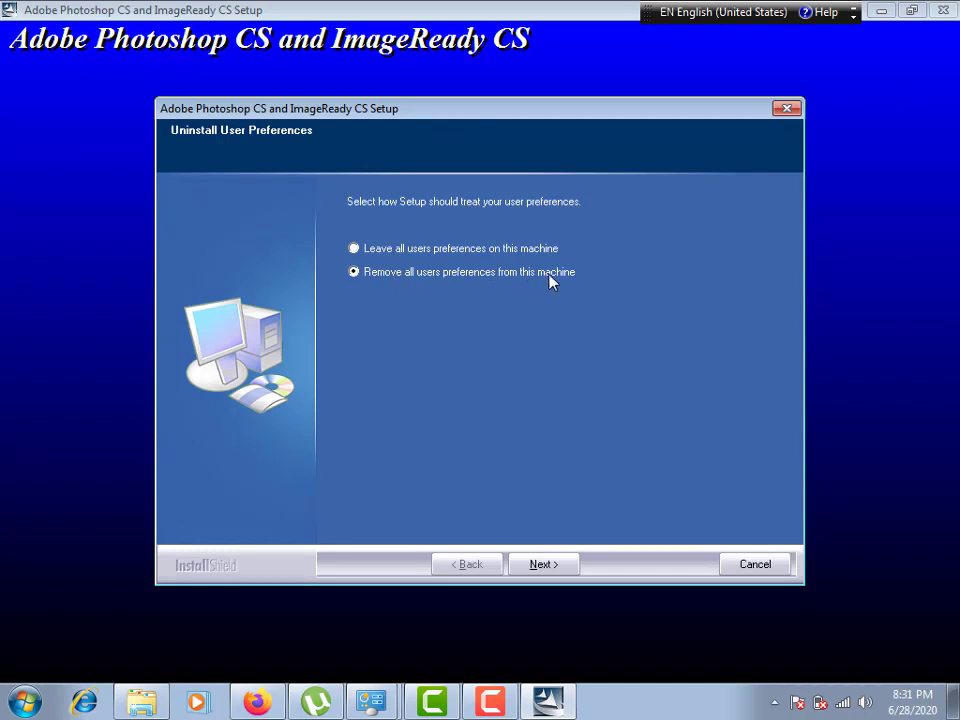
pyautogui.click(544, 566)
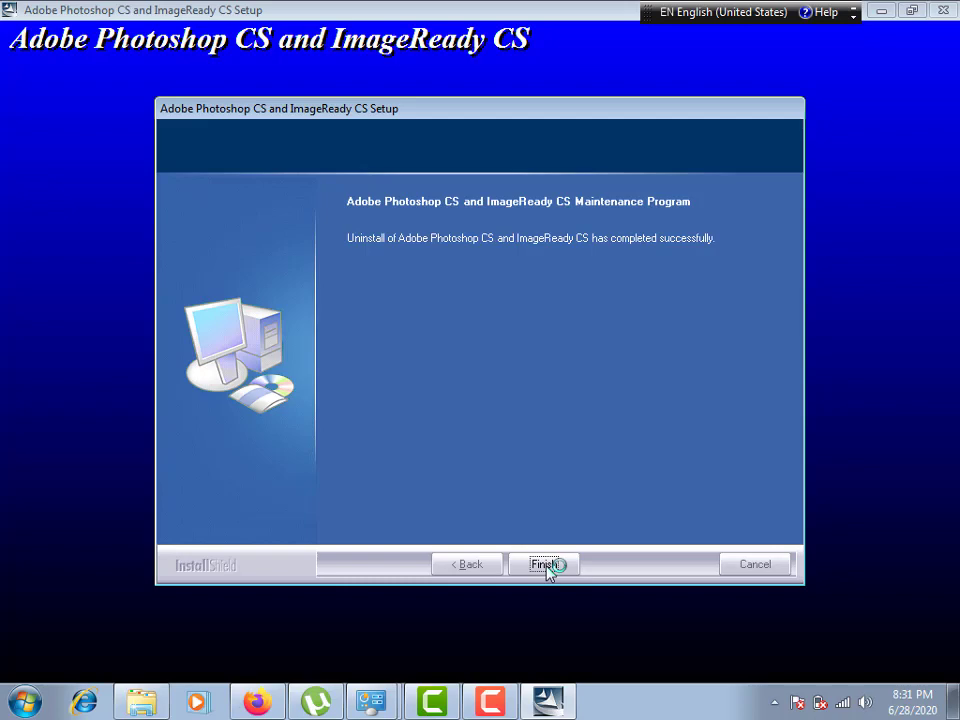
pyautogui.click(546, 565)
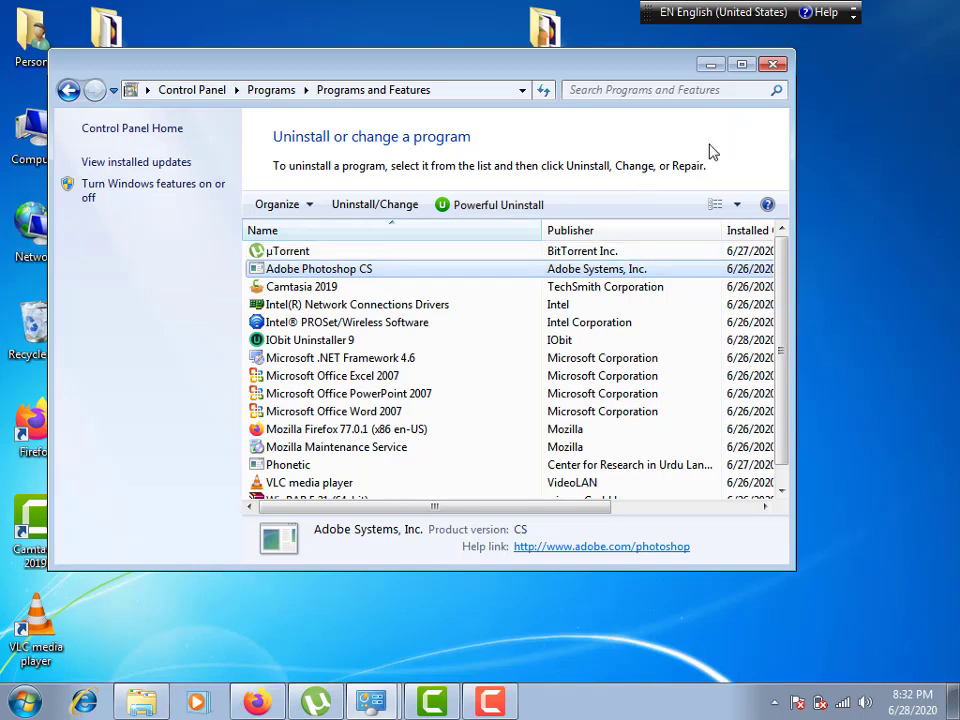
pyautogui.click(710, 65)
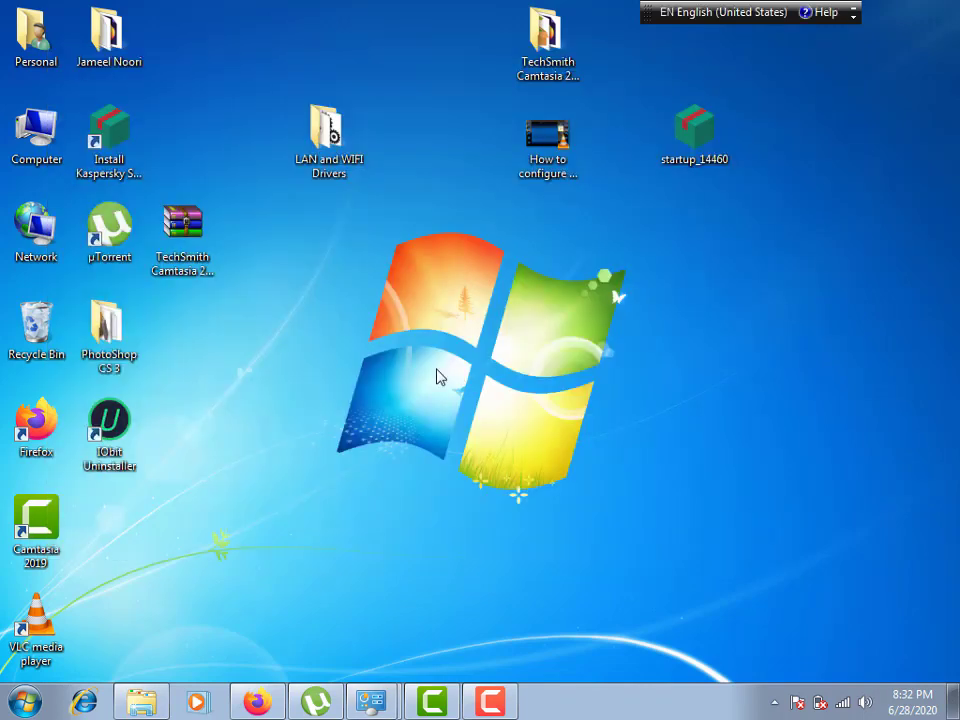
# Switch to Firefox and open the official IObit Uninstaller page from the existing Google search results
pyautogui.click(258, 703)
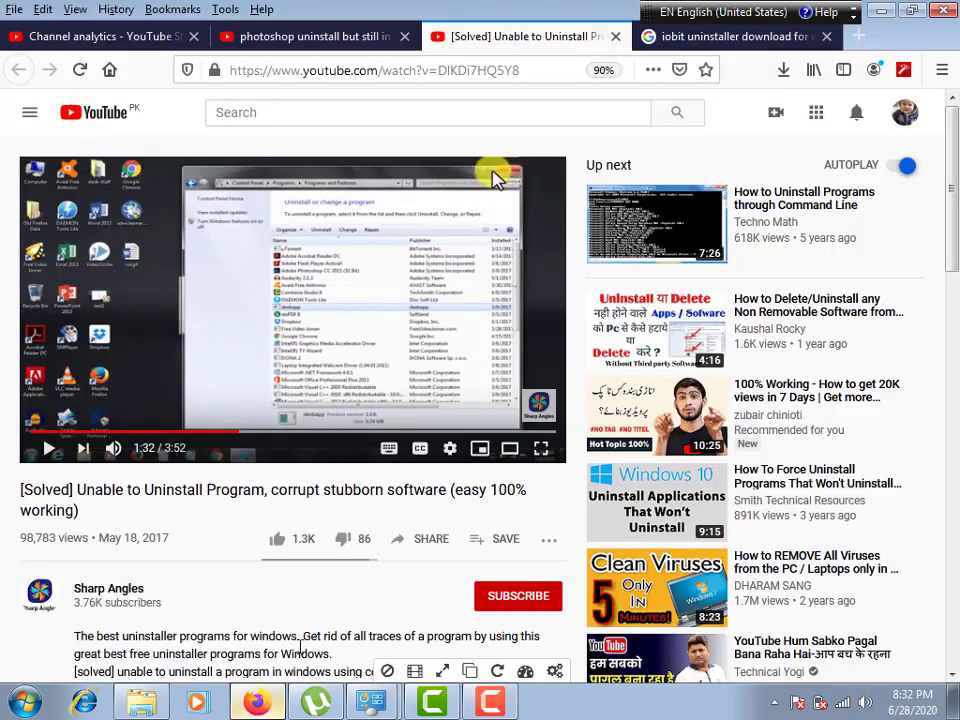
pyautogui.click(735, 40)
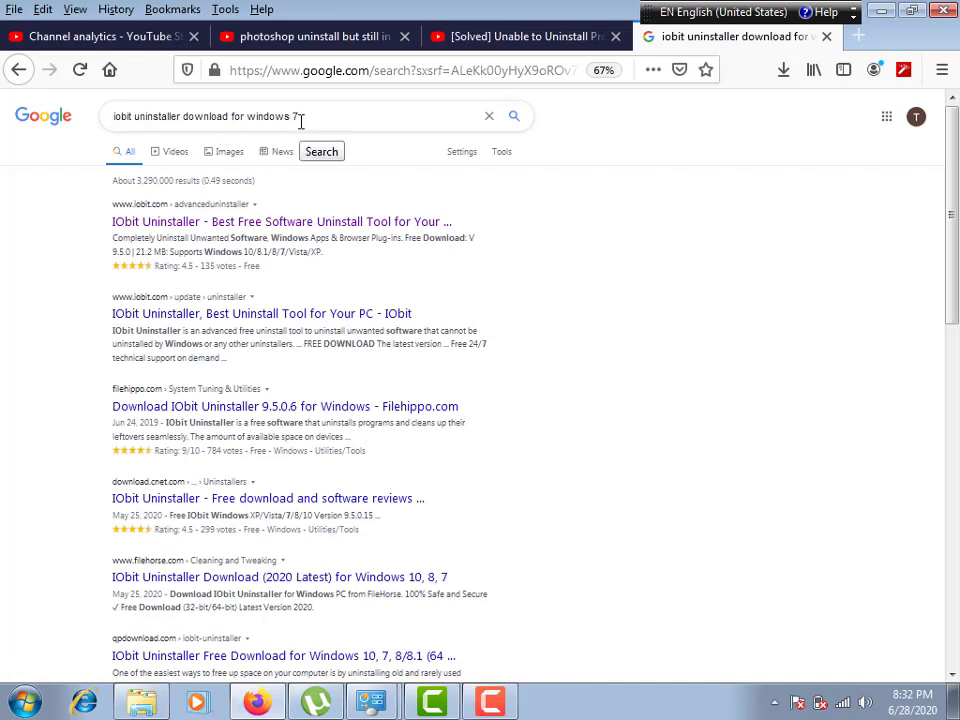
pyautogui.click(341, 229)
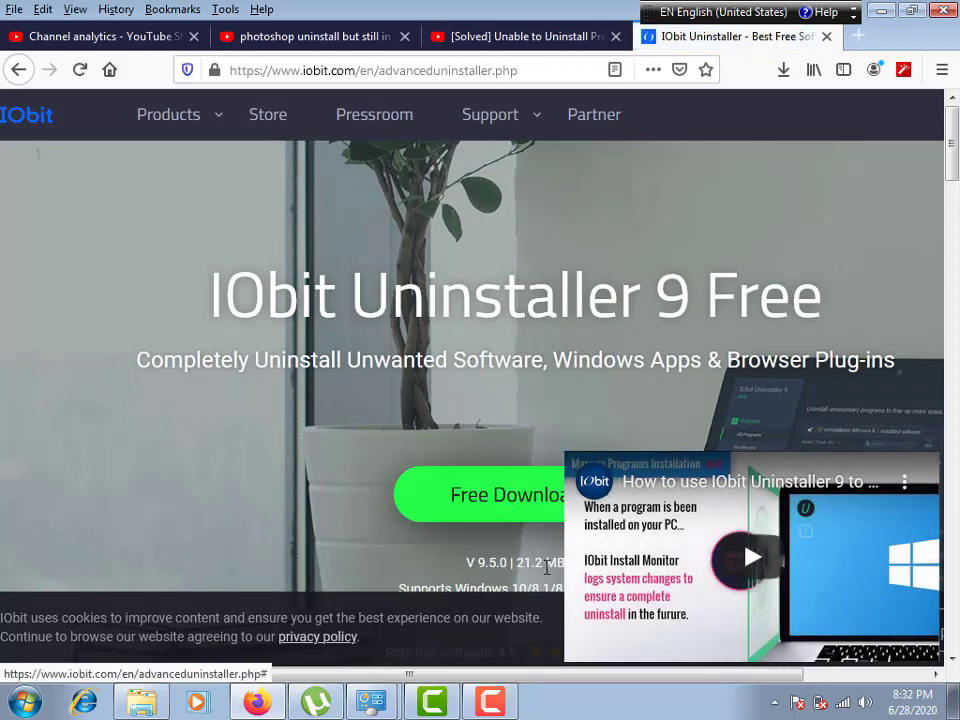
# Get the free IObit Uninstaller through the CNET download page and save iobituninstaller.exe
pyautogui.click(512, 507)
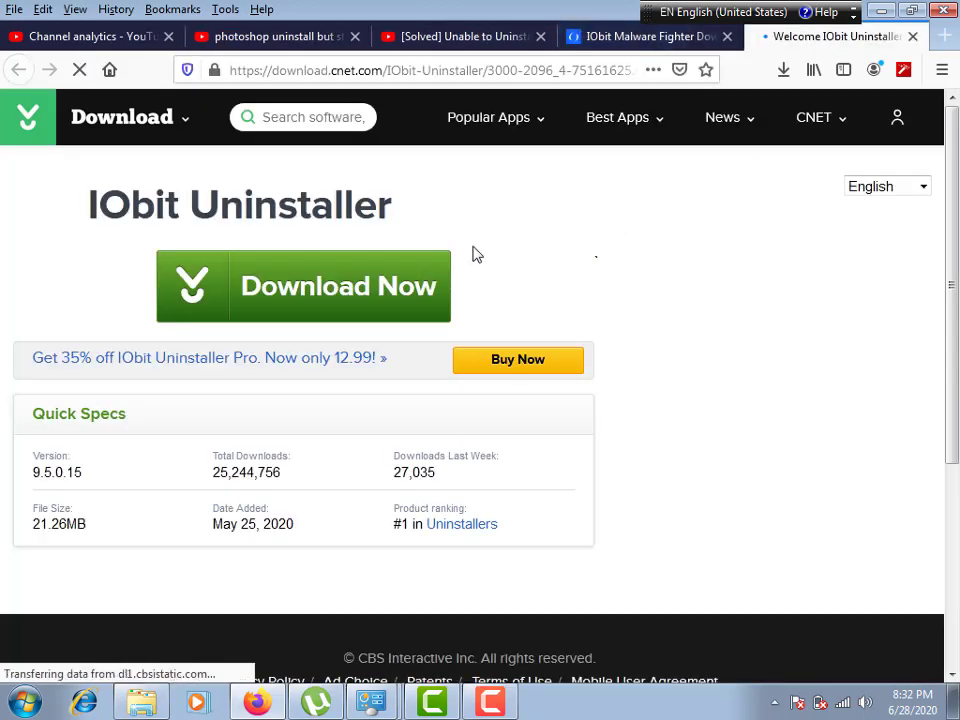
pyautogui.click(303, 297)
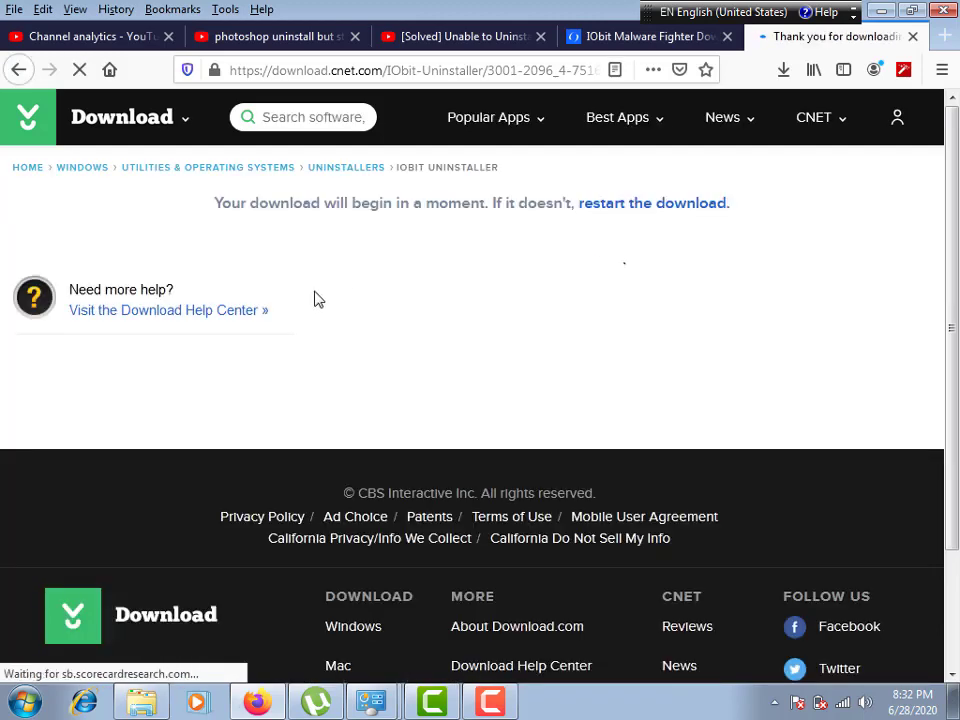
pyautogui.moveTo(797, 125)
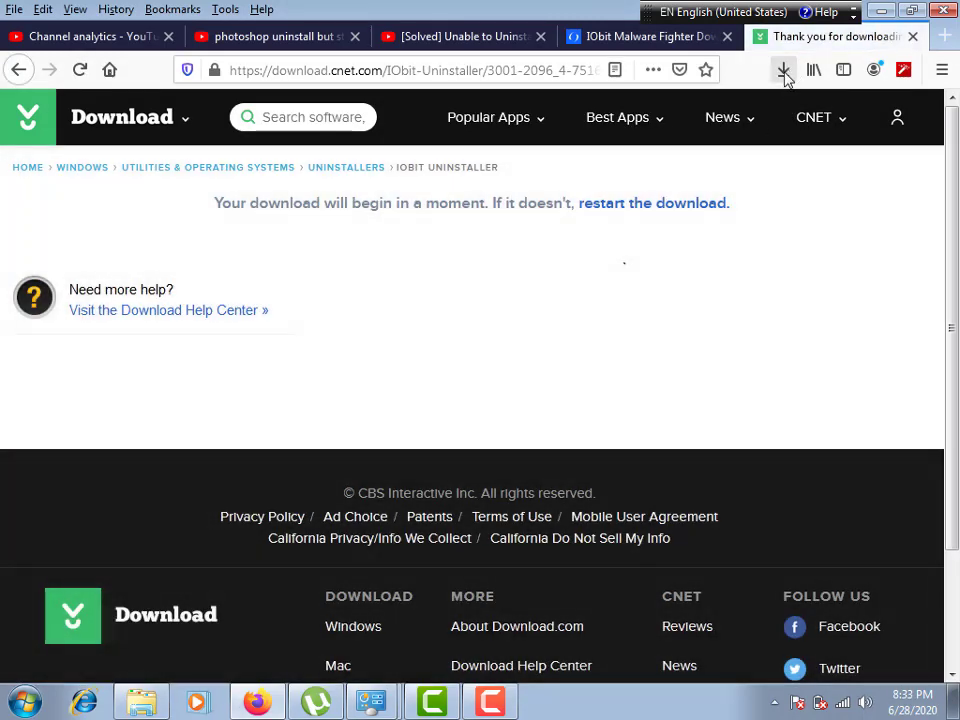
pyautogui.click(783, 71)
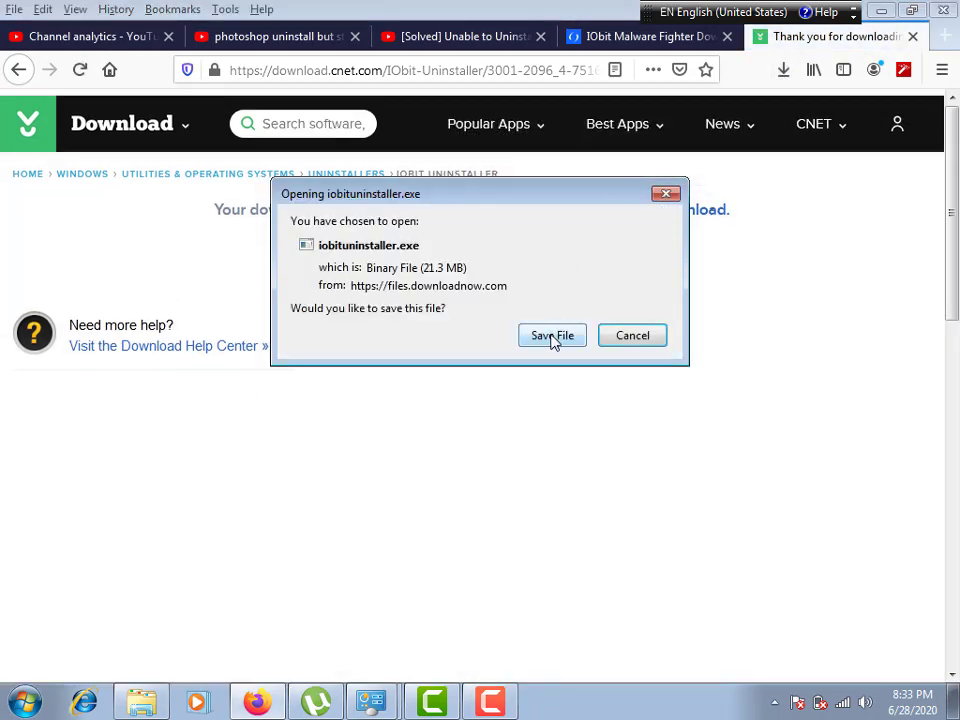
pyautogui.click(553, 337)
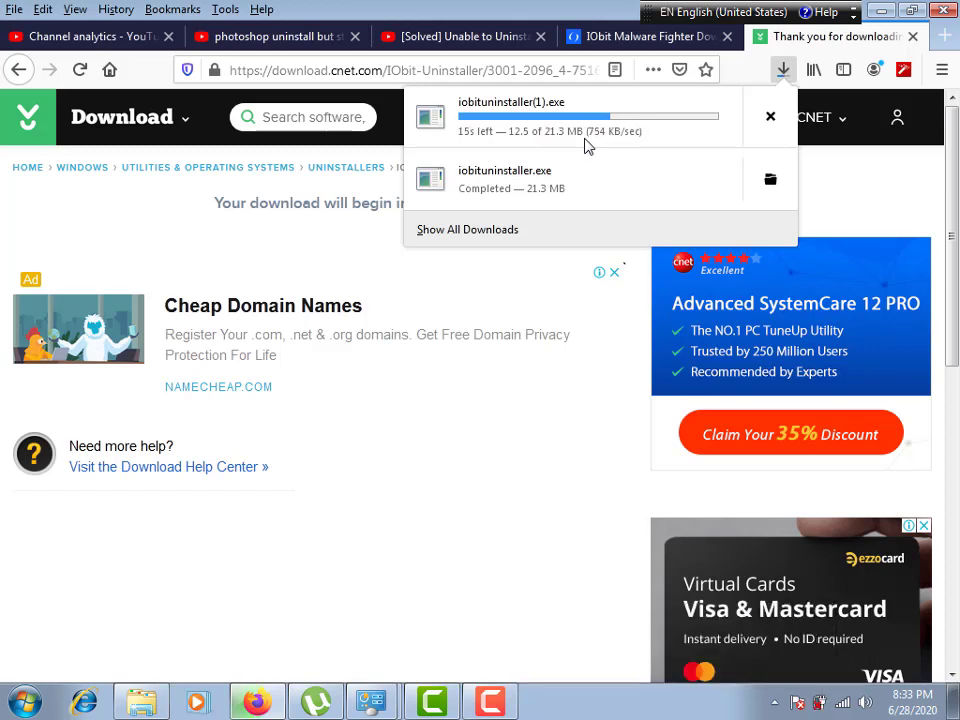
# Run the already completed iobituninstaller.exe download, allow it at the security warning, and minimize the browser
pyautogui.click(520, 184)
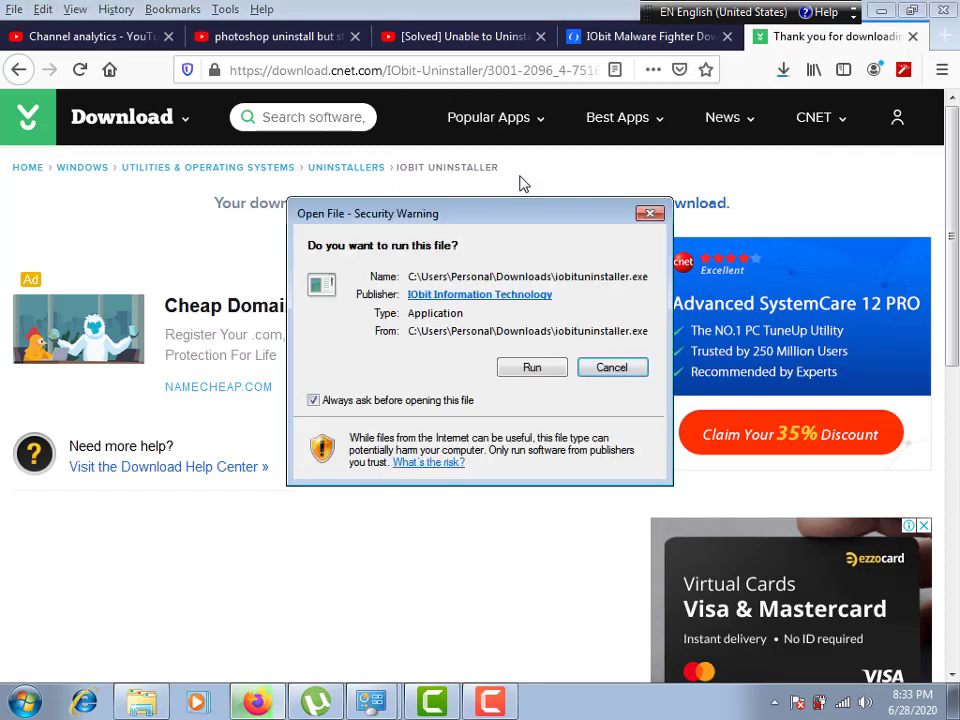
pyautogui.click(531, 367)
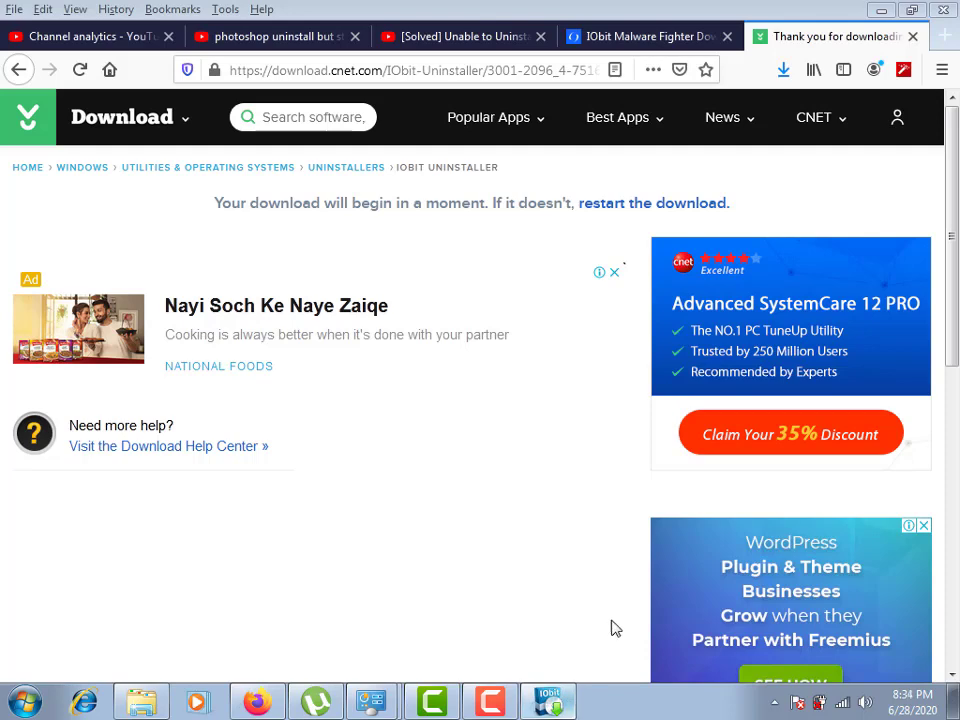
pyautogui.click(881, 12)
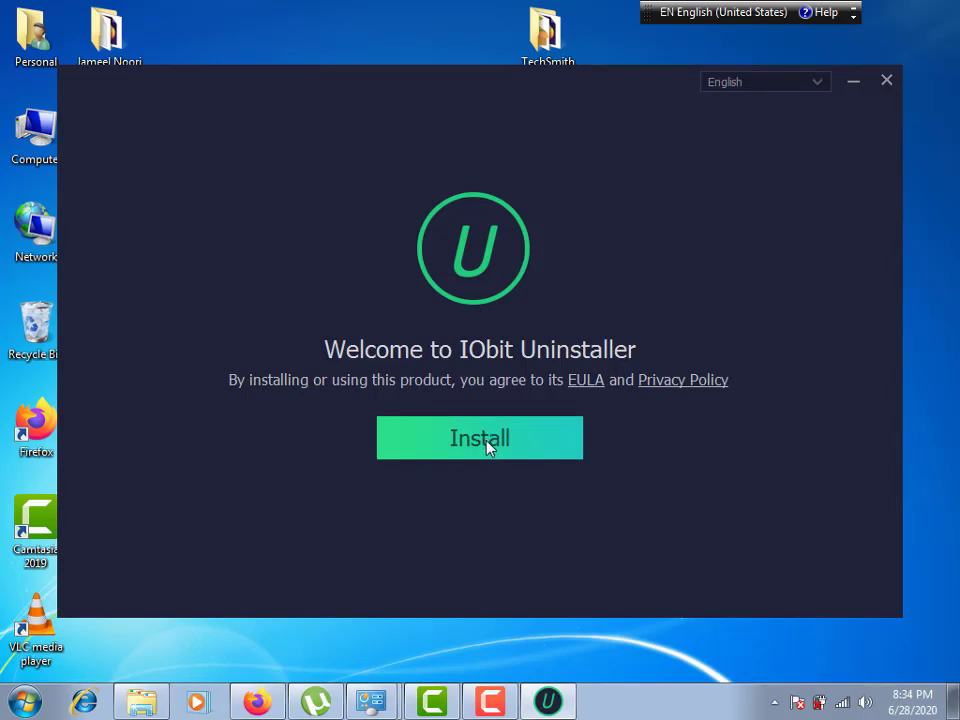
# Install IObit Uninstaller, skipping the Web Companion offer and declining the newsletter, and minimize the version history in Notepad
pyautogui.click(487, 447)
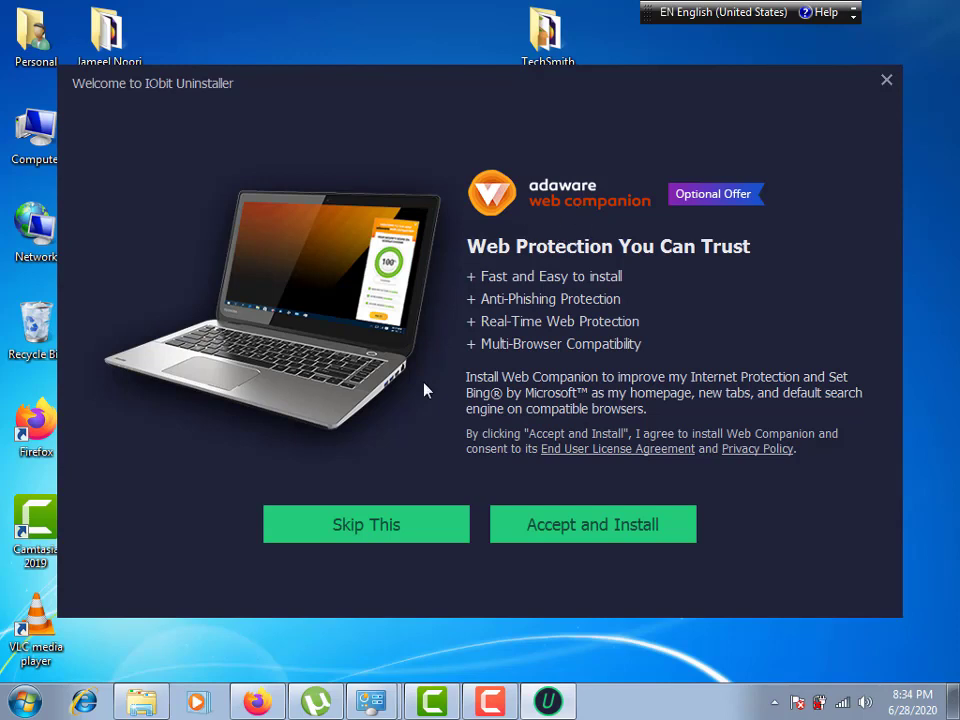
pyautogui.click(381, 525)
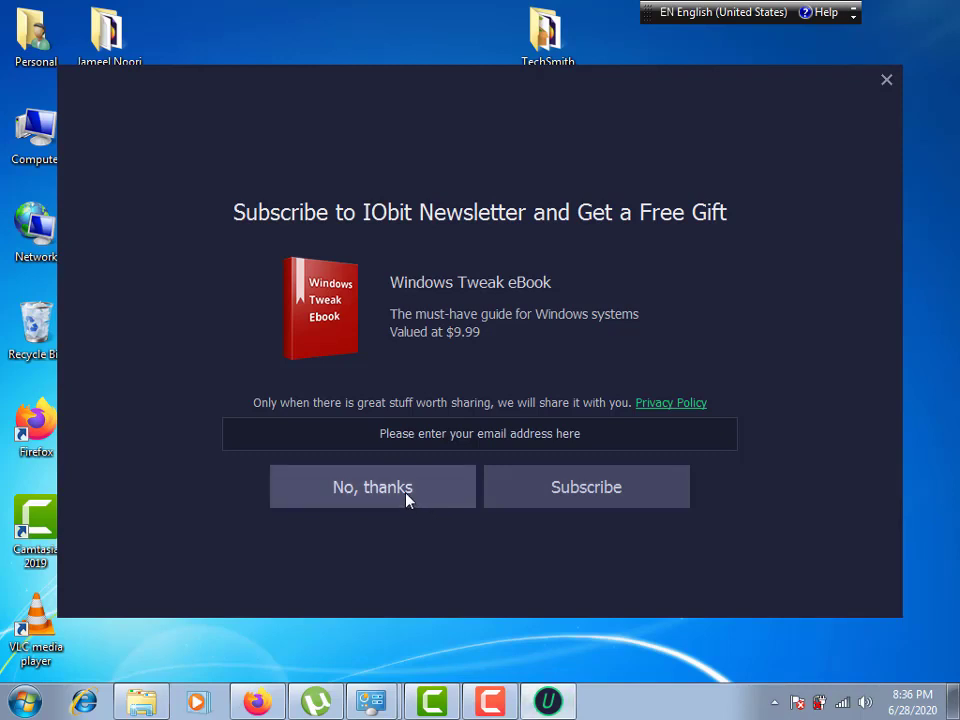
pyautogui.click(405, 496)
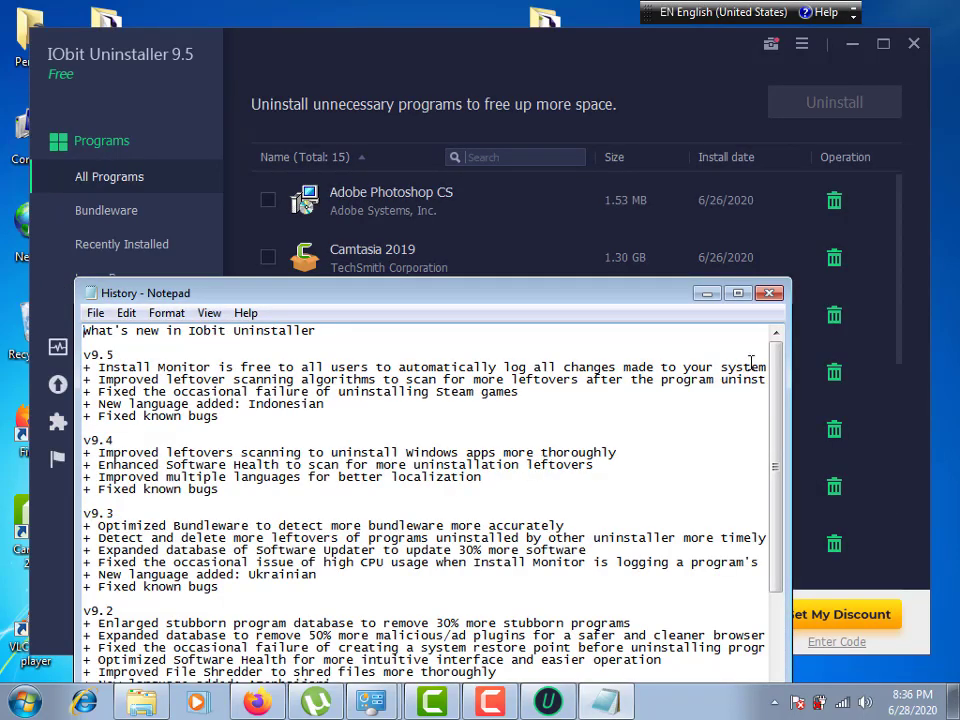
pyautogui.click(707, 294)
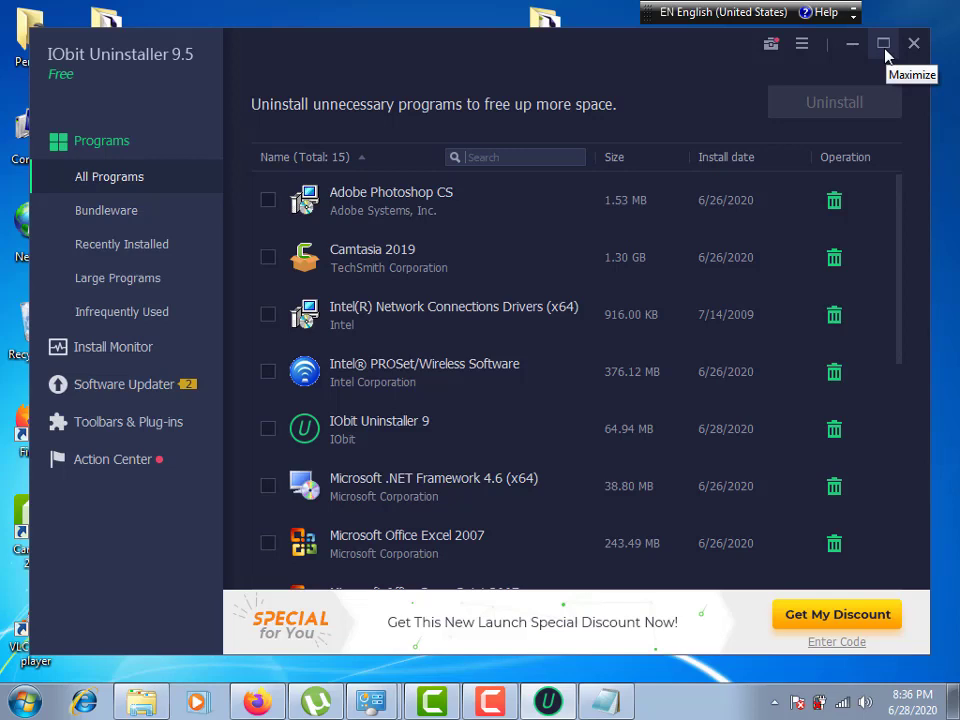
# Maximize IObit Uninstaller, select Adobe Photoshop CS, and start its uninstall without a restore point or automatic residual file removal
pyautogui.click(884, 54)
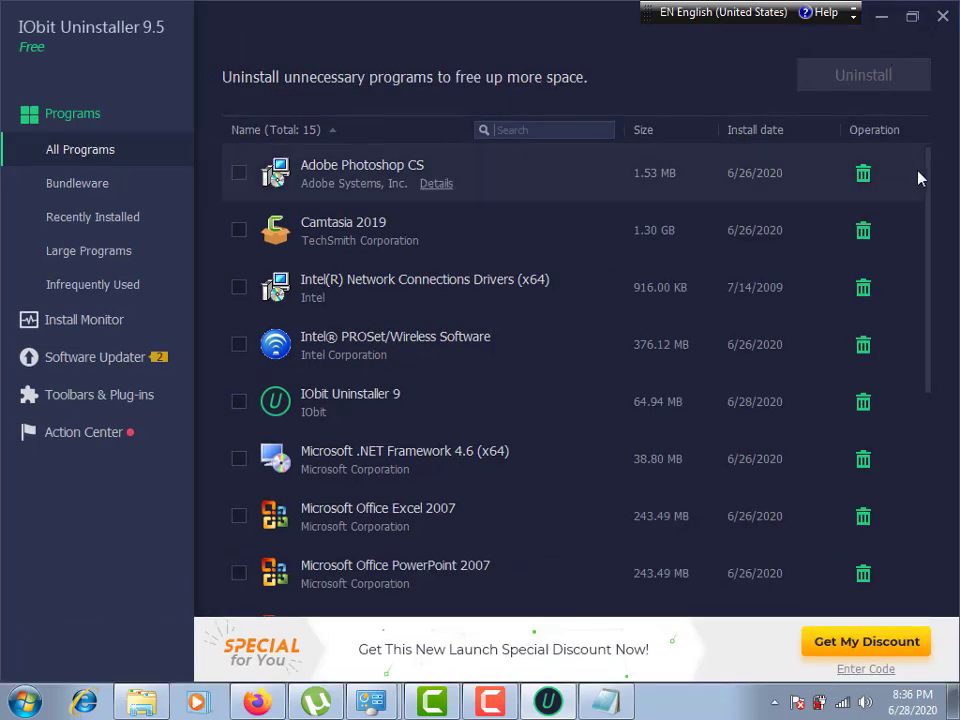
pyautogui.click(240, 175)
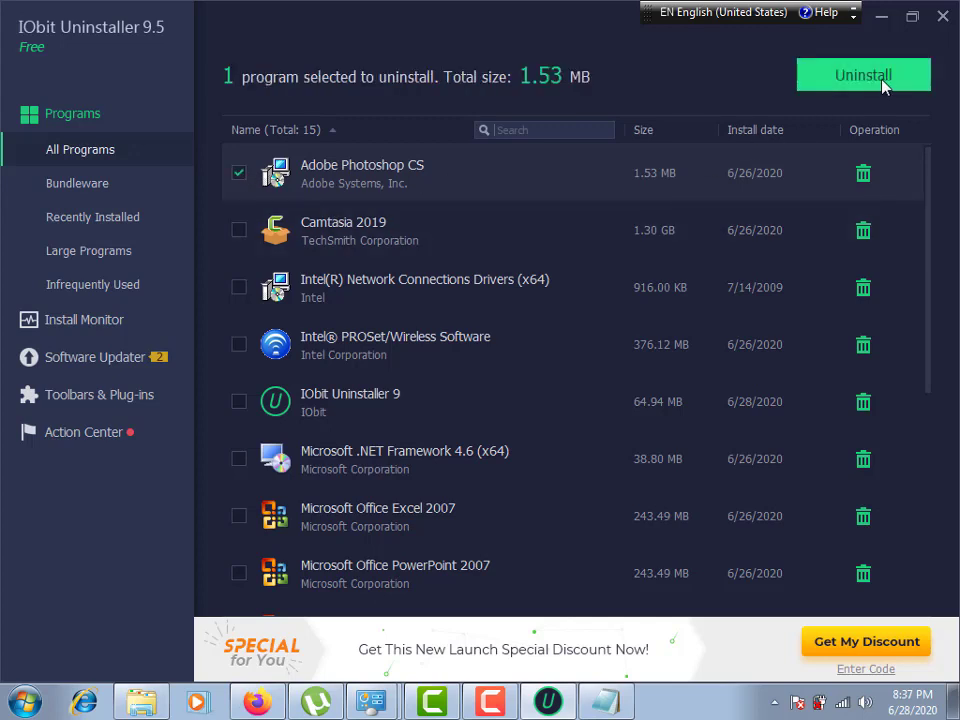
pyautogui.click(240, 174)
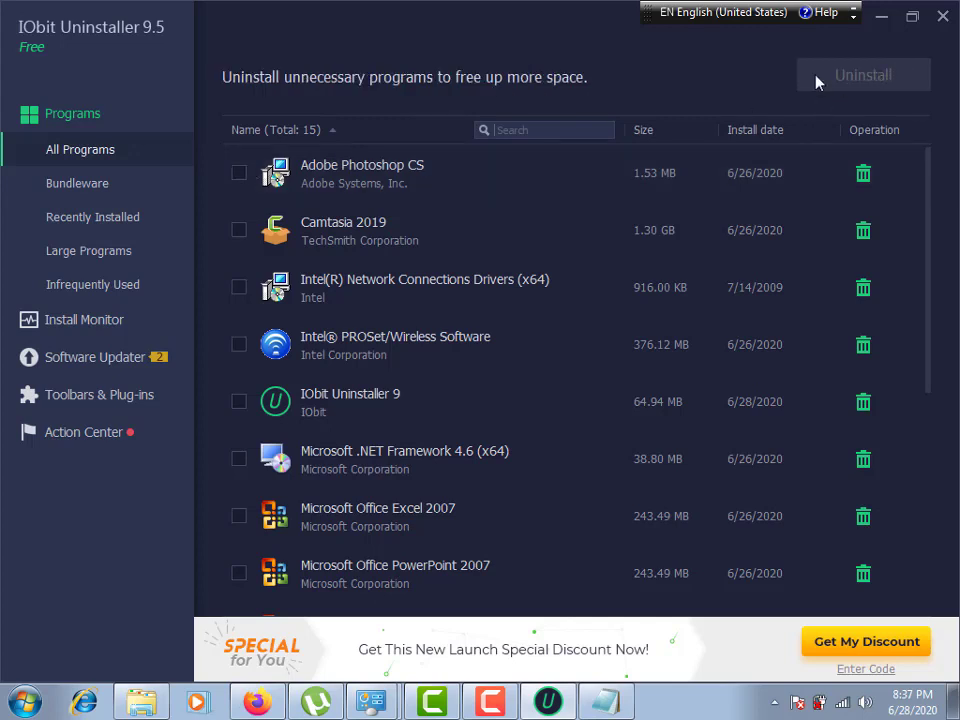
pyautogui.click(239, 173)
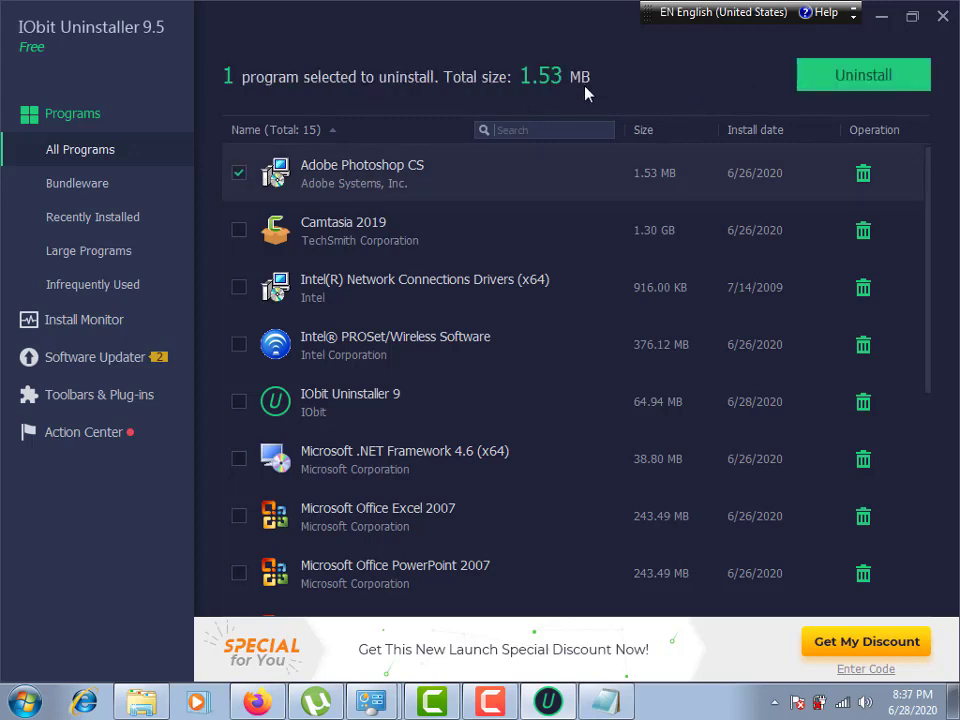
pyautogui.click(857, 79)
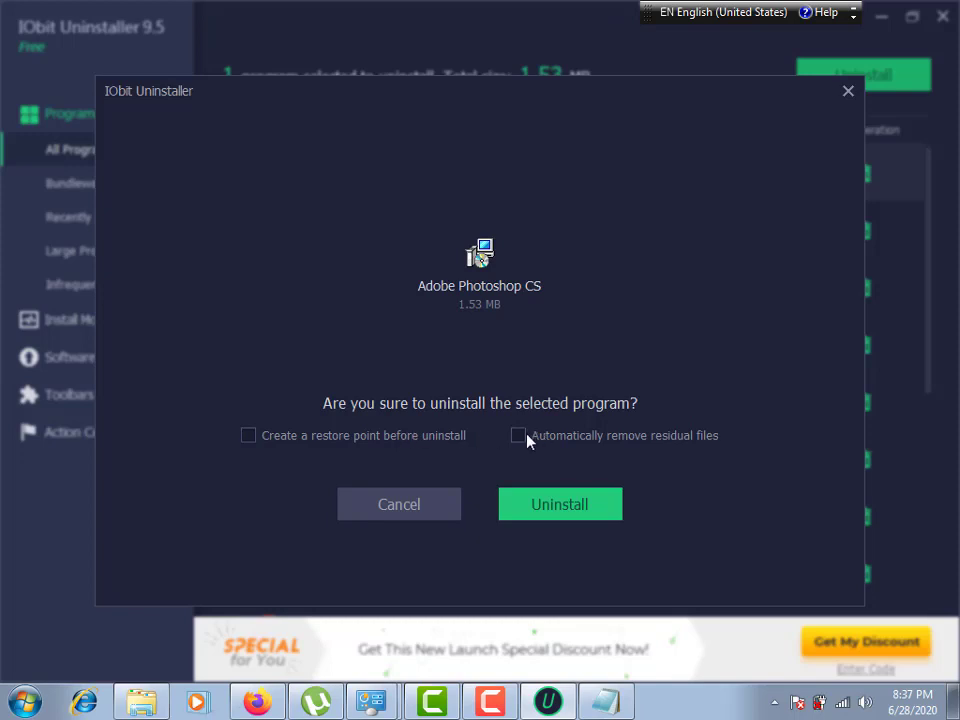
pyautogui.click(561, 506)
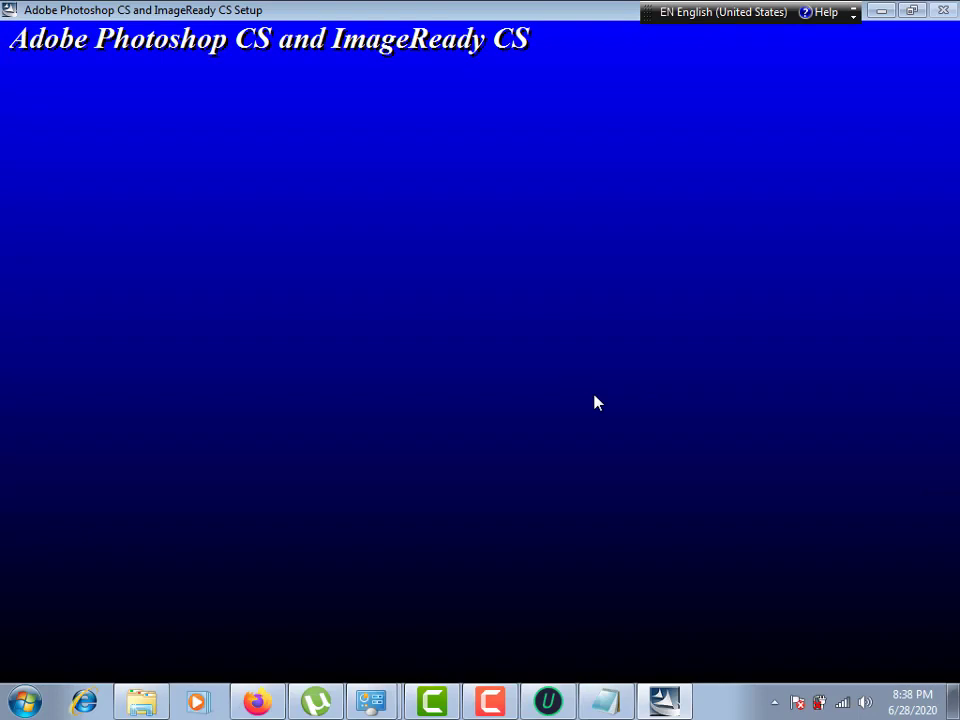
# Complete the Adobe Photoshop CS setup's uninstall, removing all users' preferences from the machine, and close IObit Uninstaller's results summary
pyautogui.click(542, 415)
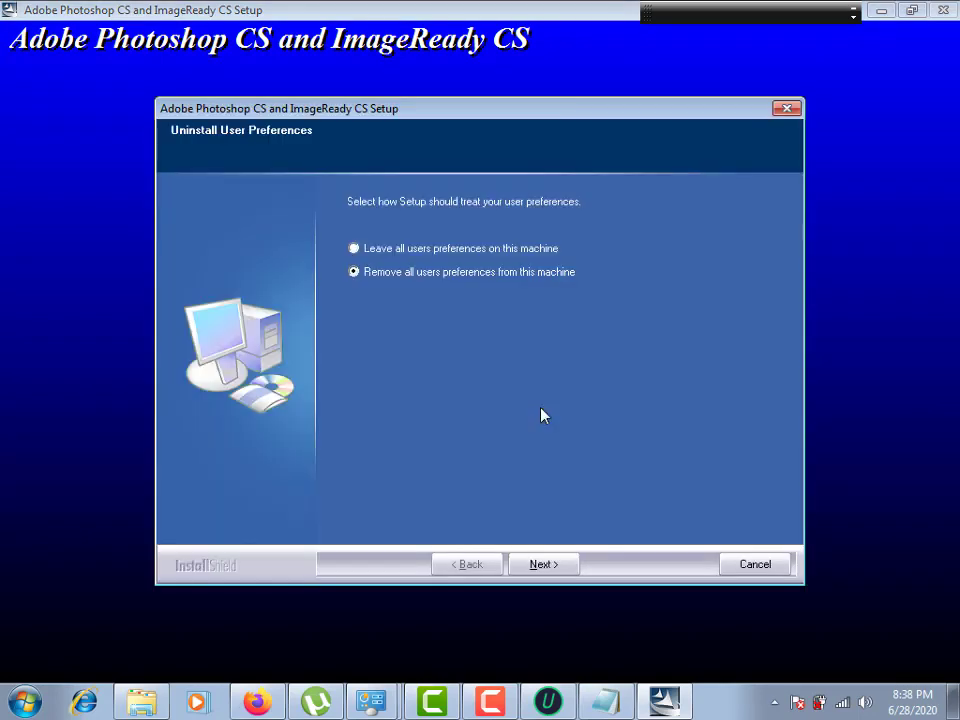
pyautogui.click(543, 566)
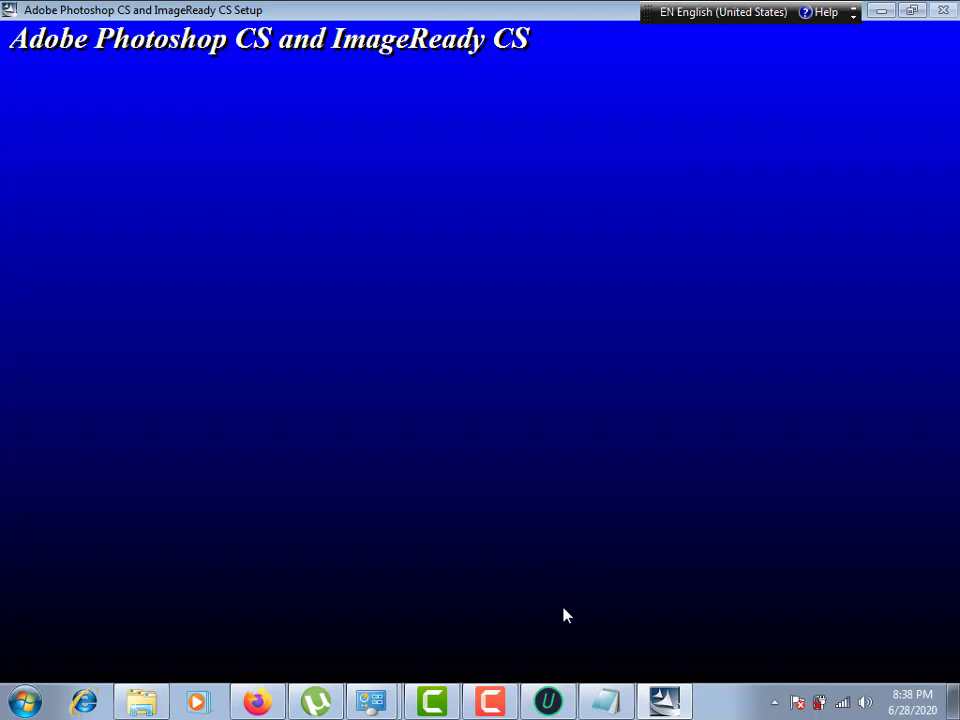
pyautogui.click(548, 702)
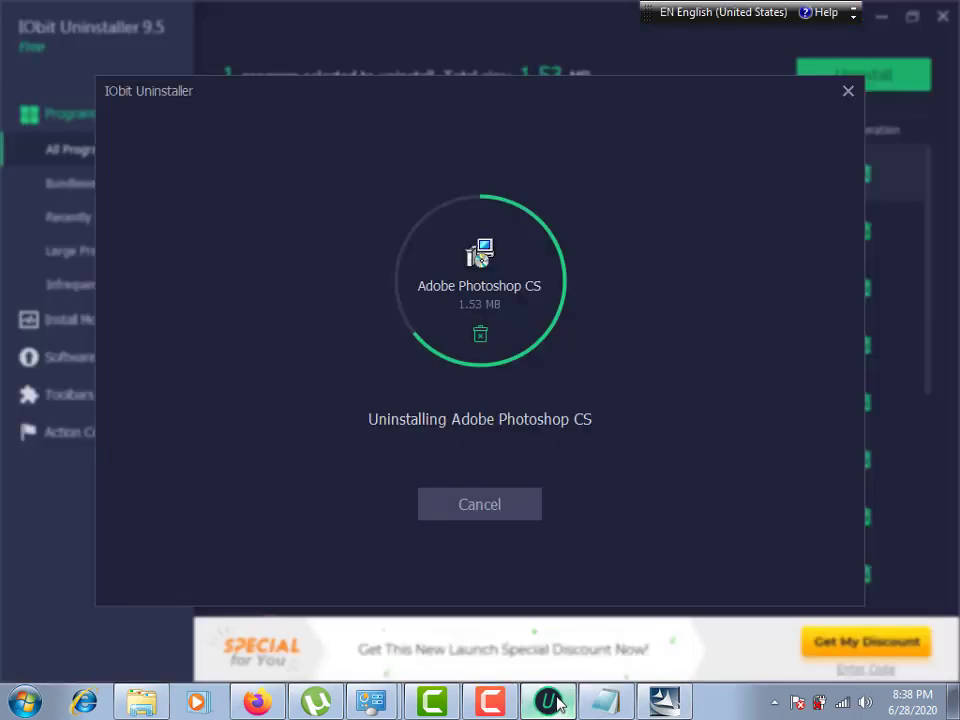
pyautogui.click(660, 703)
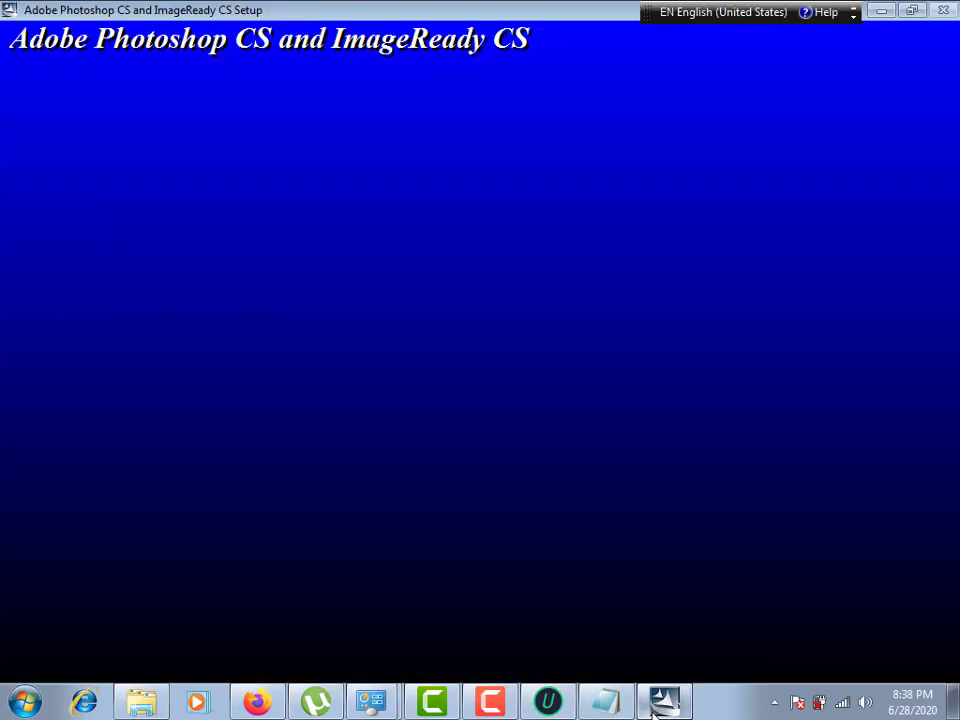
pyautogui.click(550, 702)
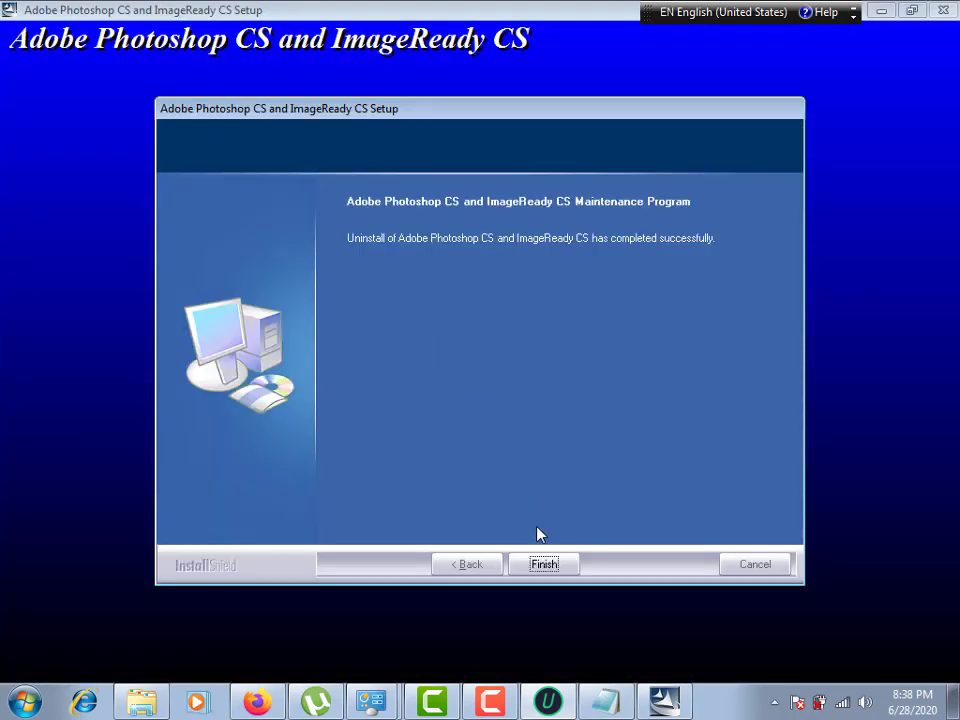
pyautogui.click(545, 566)
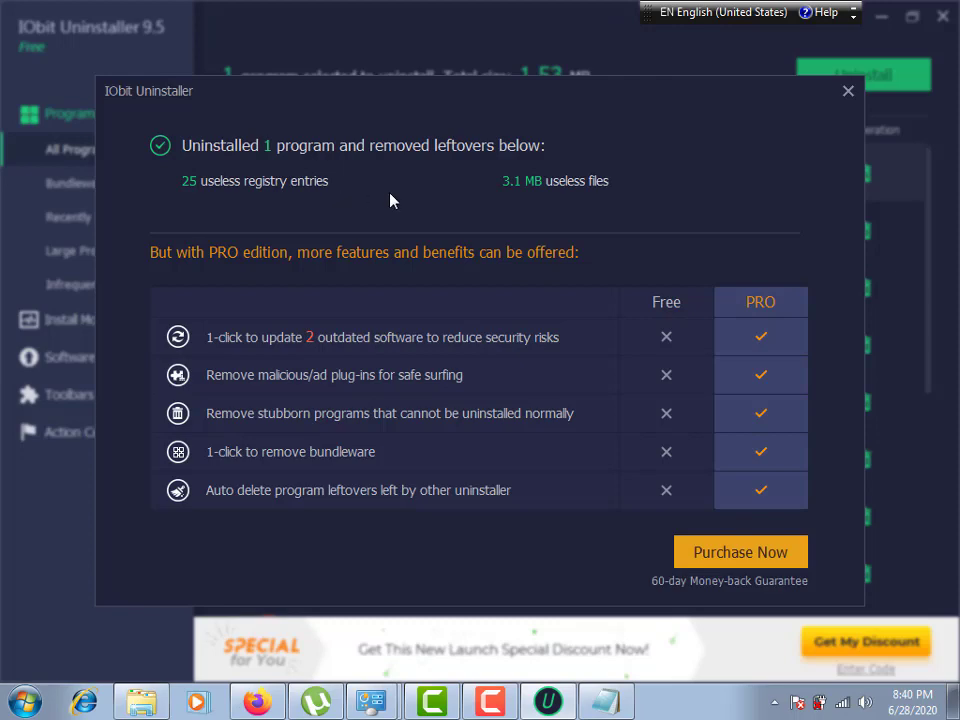
pyautogui.click(848, 91)
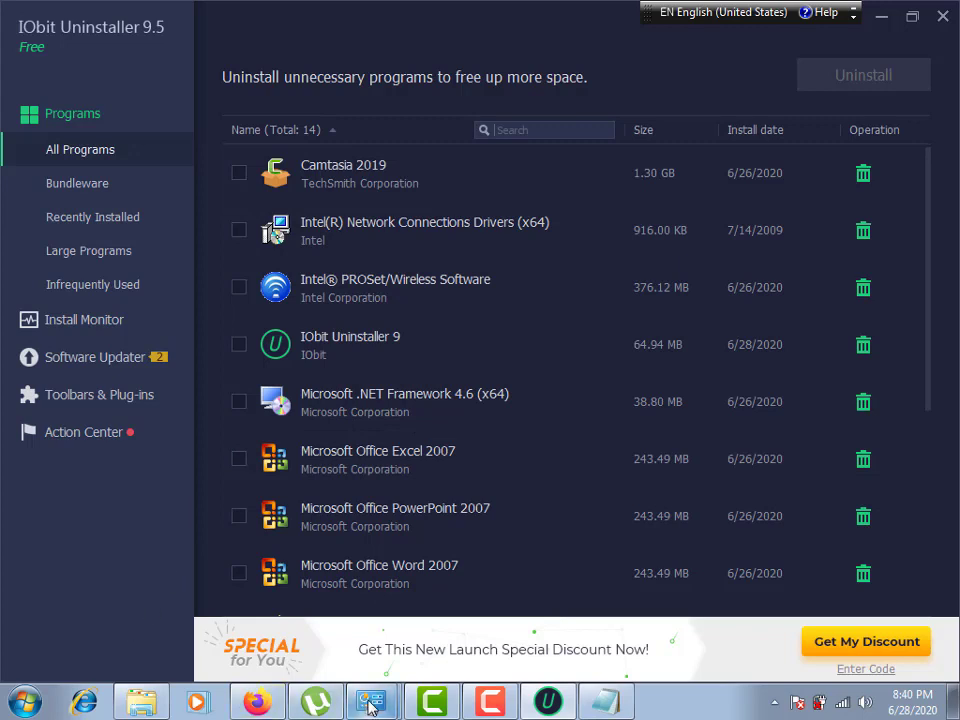
# Open Programs and Features through the Control Panel's Programs category to check the installed programs for Adobe Photoshop CS
pyautogui.moveTo(370, 705)
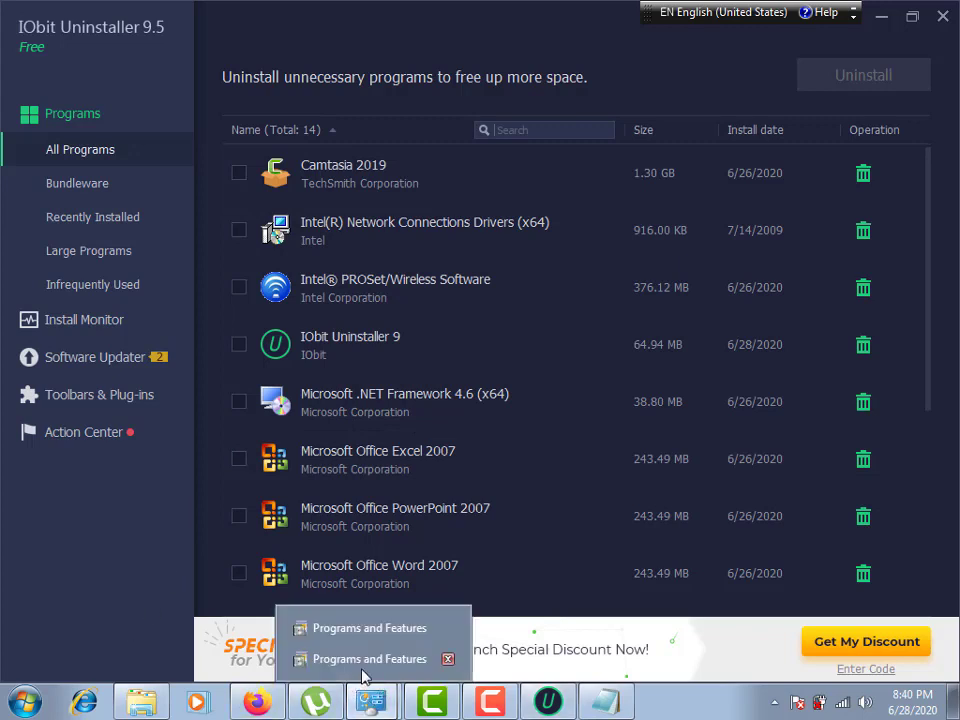
pyautogui.click(12, 700)
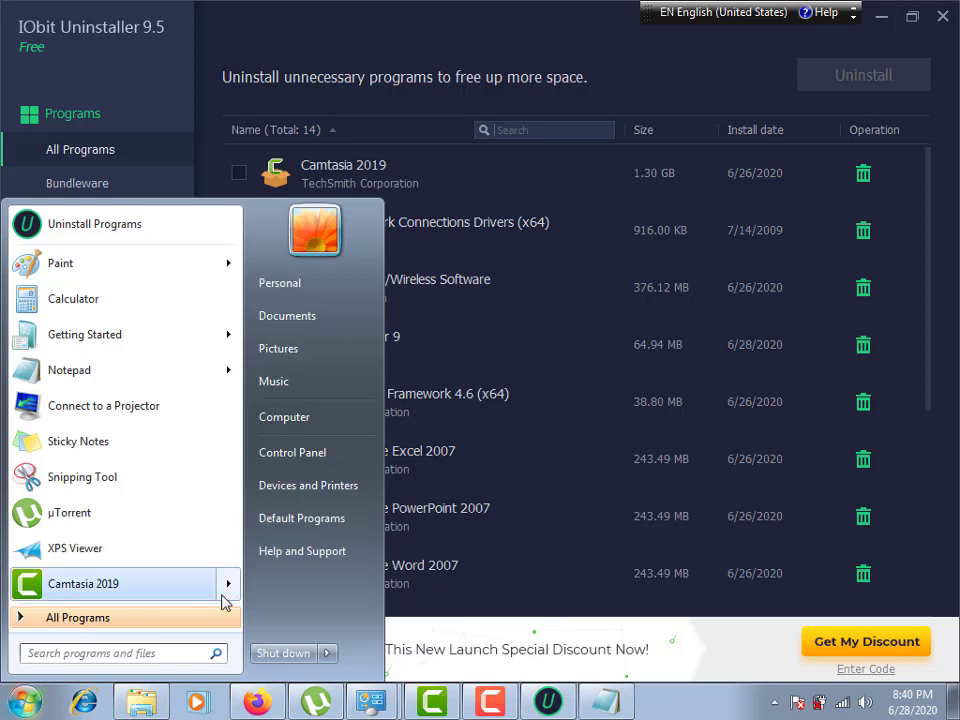
pyautogui.click(334, 455)
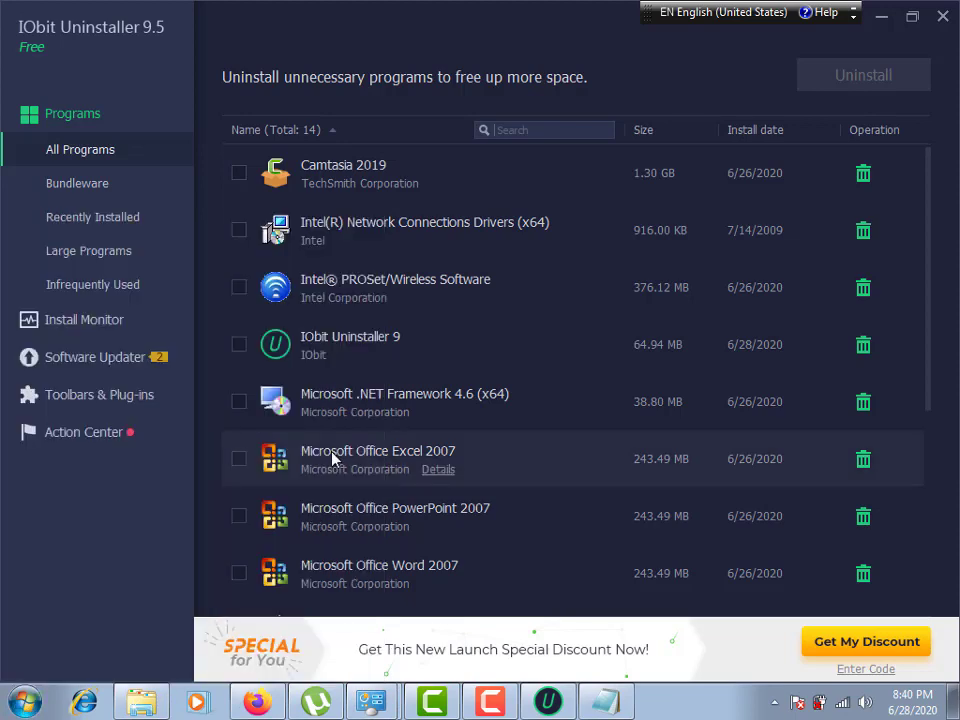
pyautogui.click(237, 424)
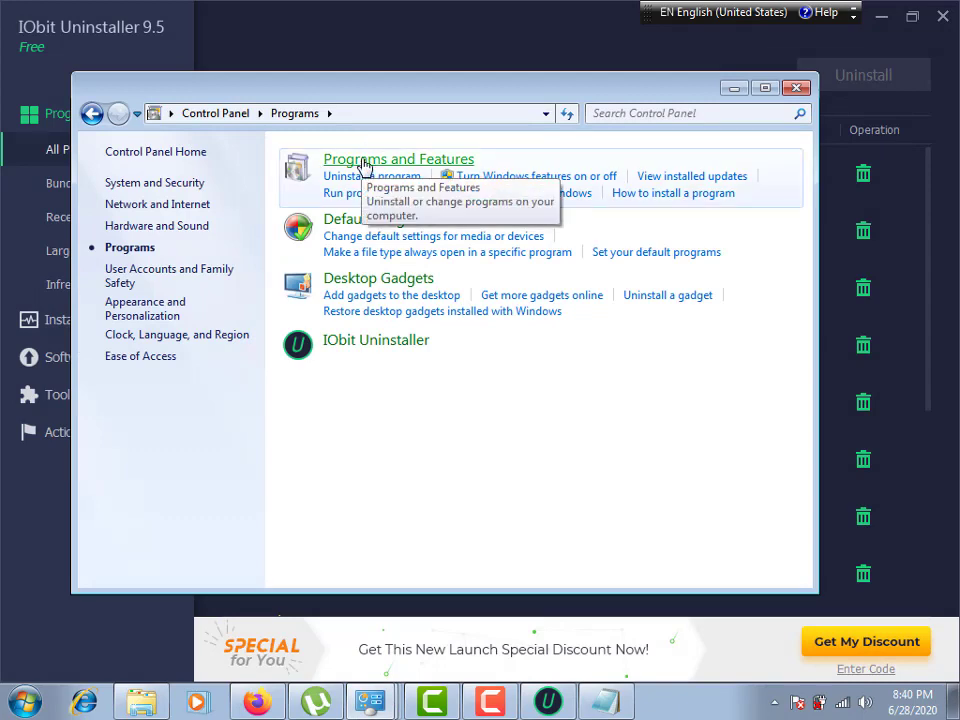
pyautogui.click(365, 162)
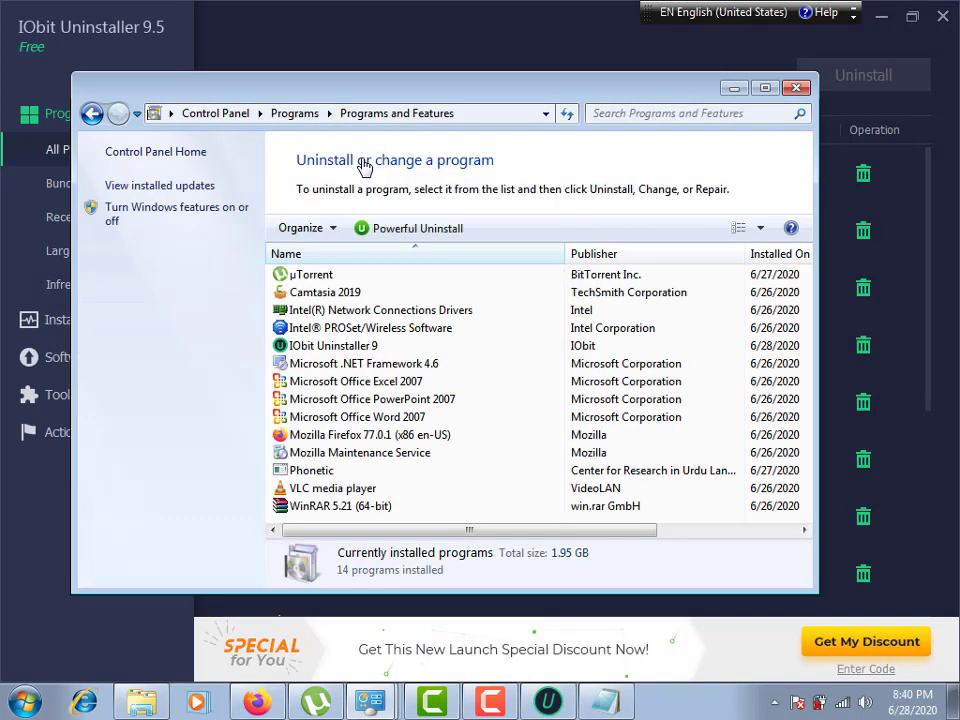